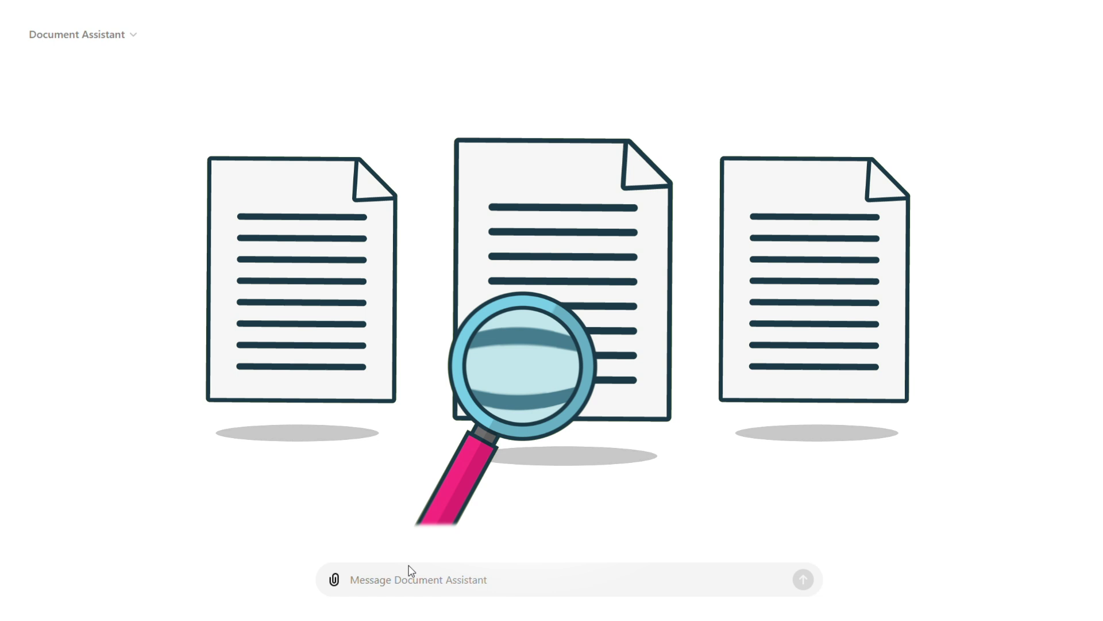
Step: Attach Report-Cyber-Resilience-2024-1 and request a 100-word summary of its main findings
left_click(382, 547)
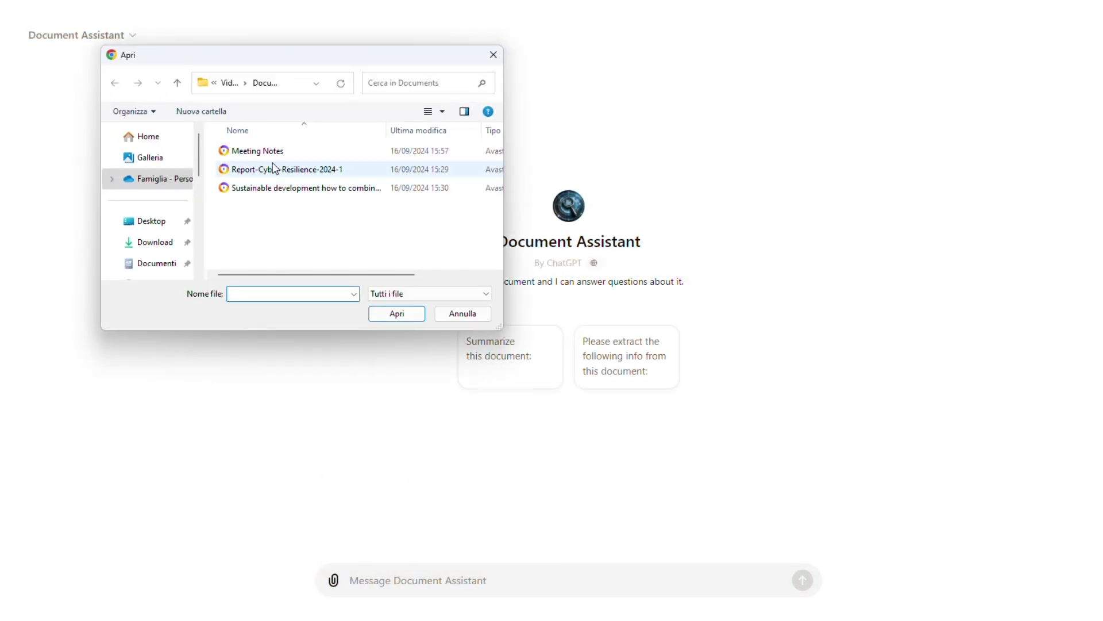
double_click(269, 170)
type("Summarize the main findings of this report in 100 wo")
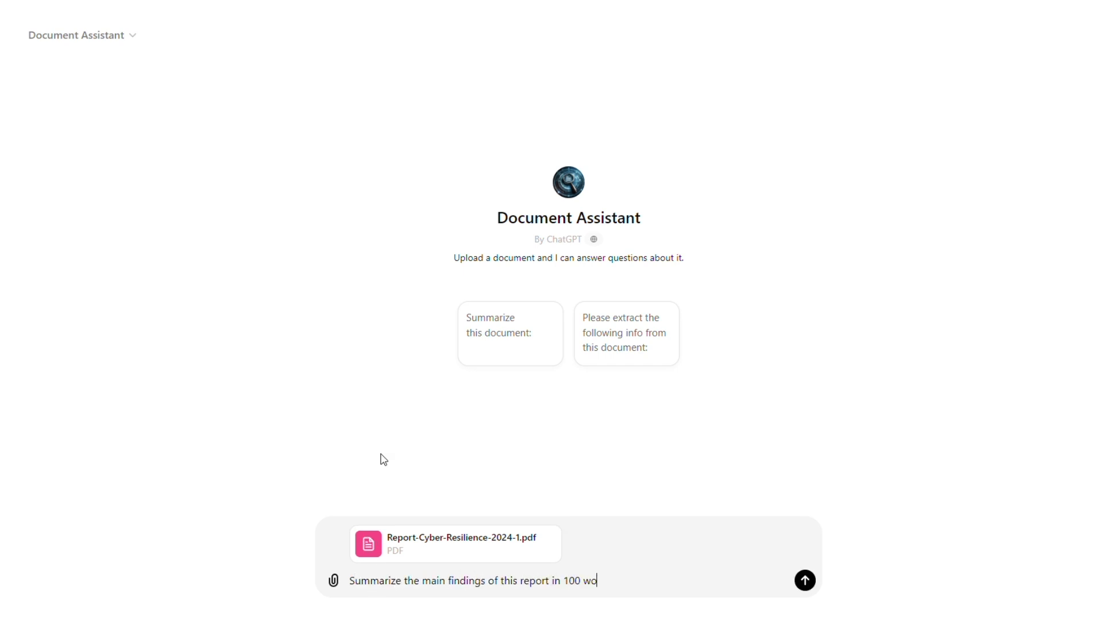
type("rds.")
key("Return")
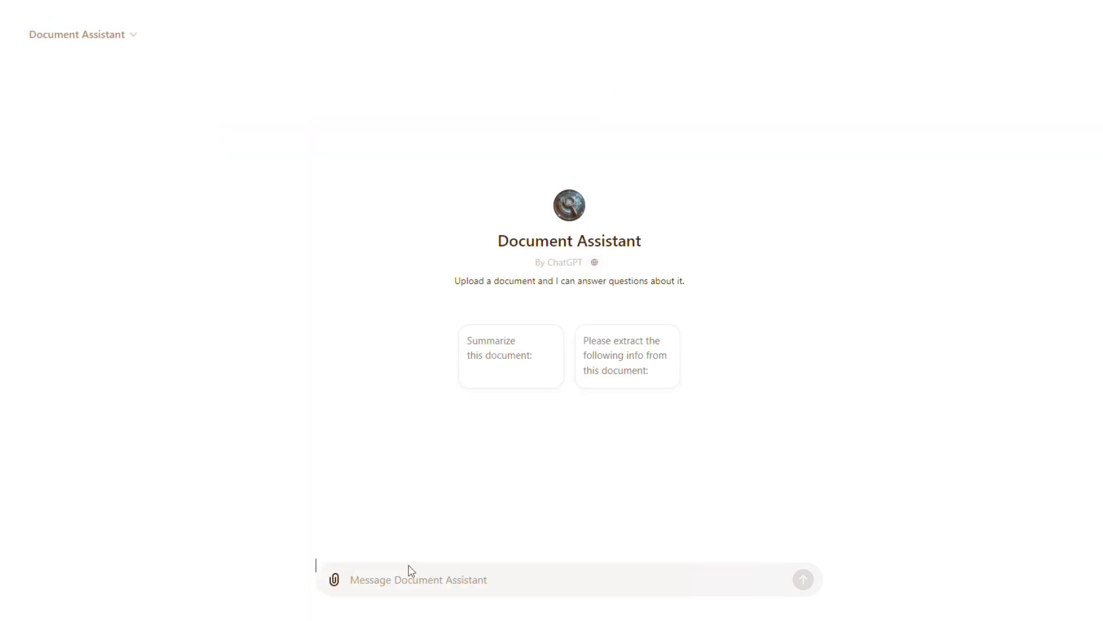
Step: Request a young-professionals marketing campaign proposal with introduction, objectives, timeline and budget estimate
type("Create a project proposal for a new marketing campaign targeting young")
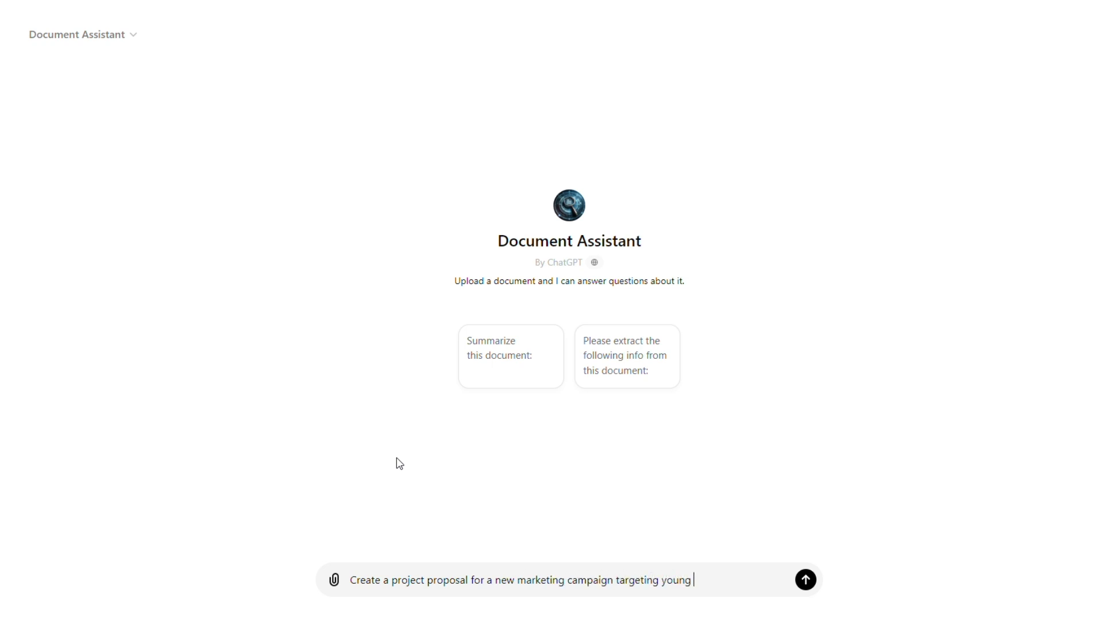
type("s. Include an introduction, objectives, timeline, and budget estima")
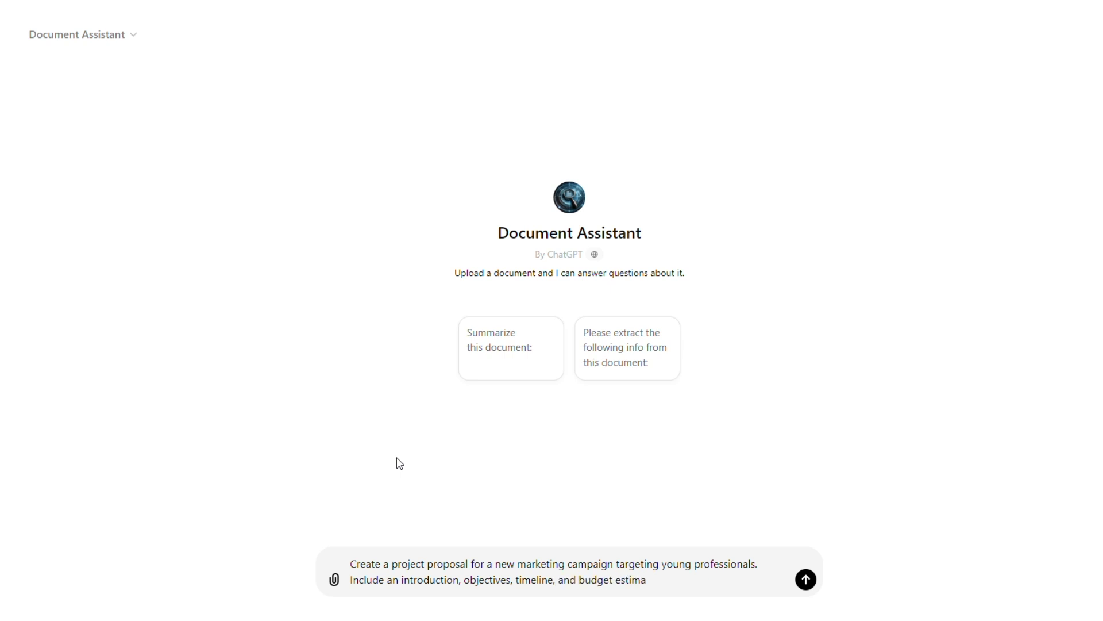
type("te.")
key("Return")
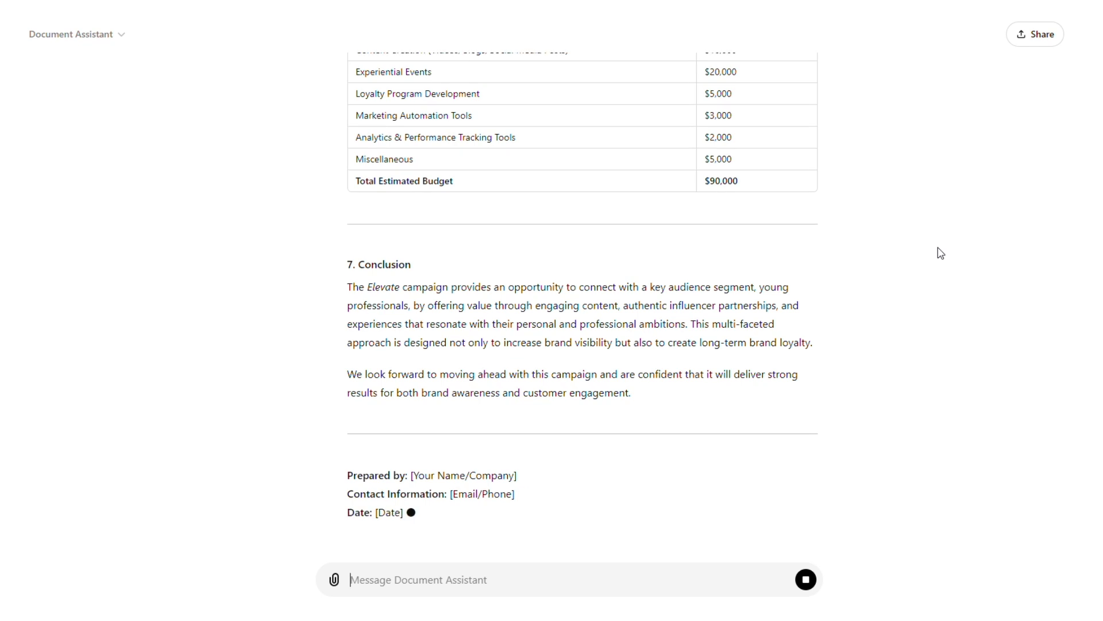
Step: Scroll through the Elevate proposal from the Introduction down to the $90,000 budget and Conclusion
scroll(986, 343, "up", 20)
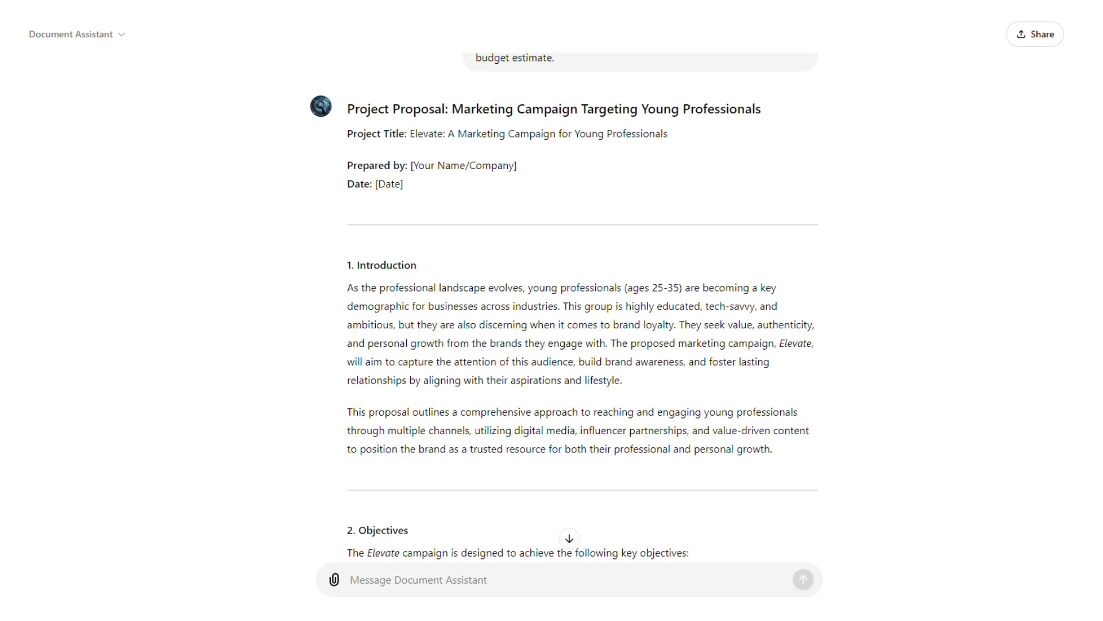
scroll(569, 310, "down", 1)
scroll(569, 311, "down", 1)
scroll(570, 311, "down", 1)
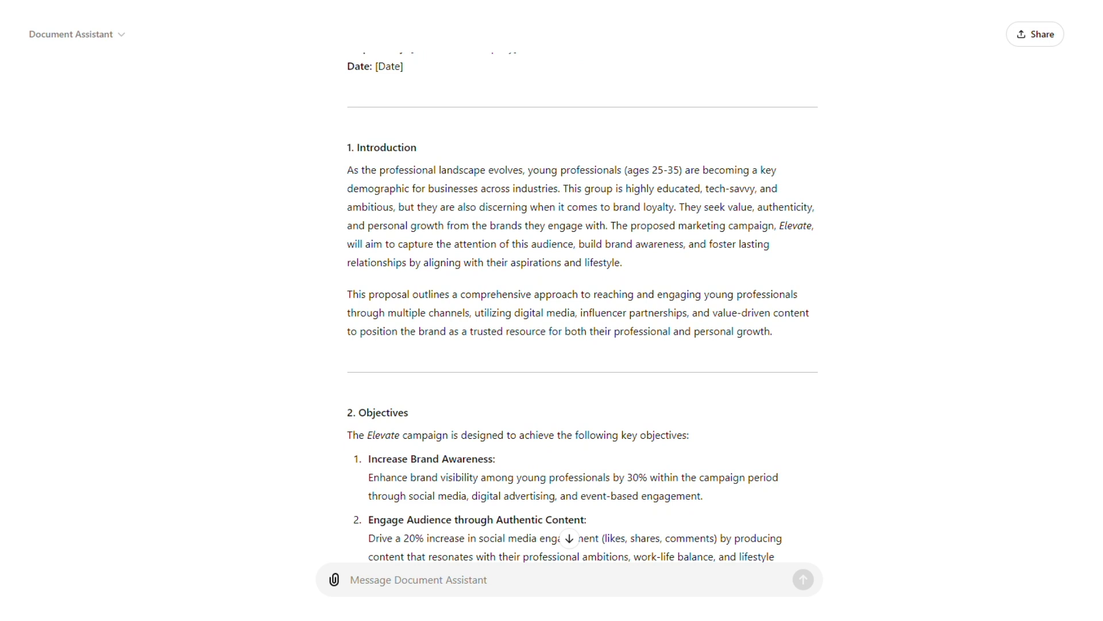
scroll(569, 310, "down", 1)
scroll(569, 310, "down", 1)
scroll(569, 310, "down", 1)
scroll(569, 311, "down", 1)
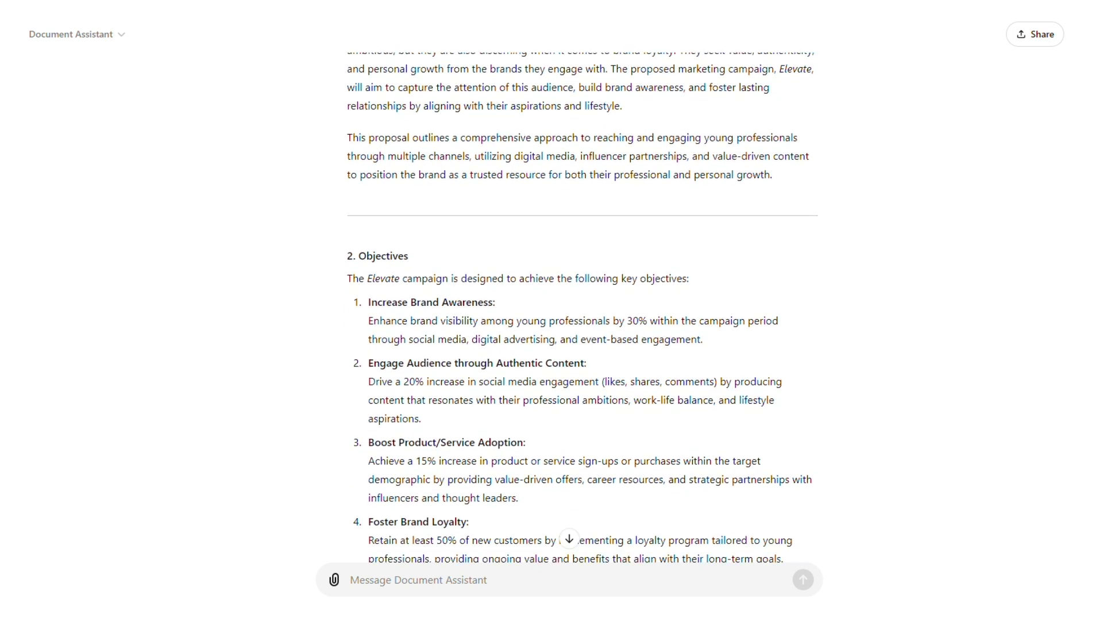
scroll(569, 311, "down", 1)
scroll(570, 311, "down", 1)
scroll(569, 311, "down", 1)
scroll(569, 310, "down", 1)
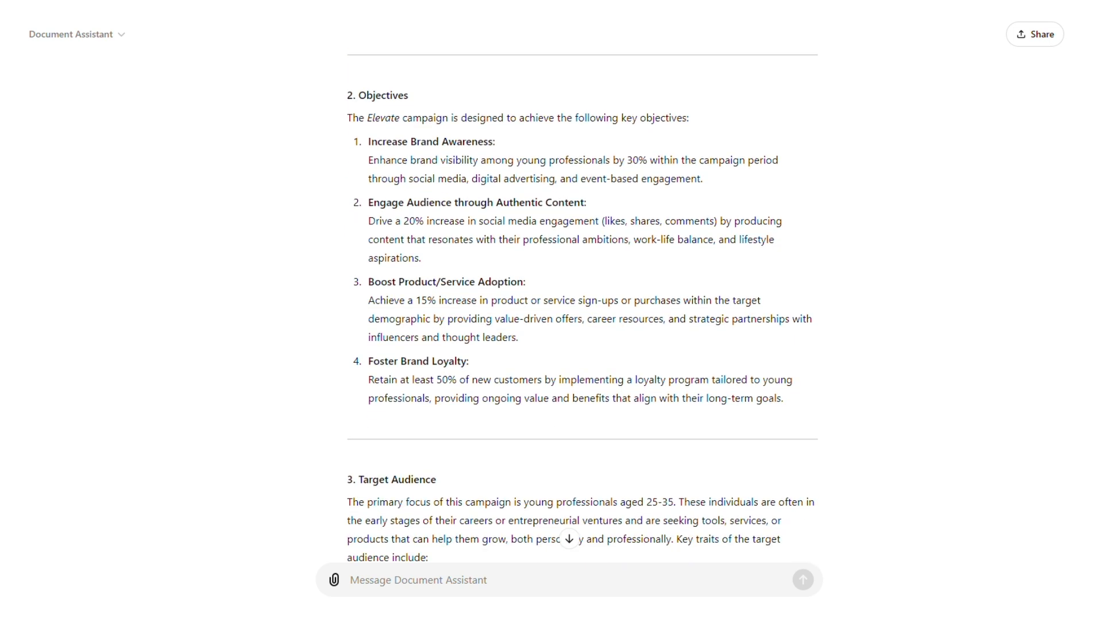
scroll(569, 311, "down", 1)
scroll(569, 310, "down", 1)
scroll(569, 310, "down", 1)
scroll(570, 311, "down", 1)
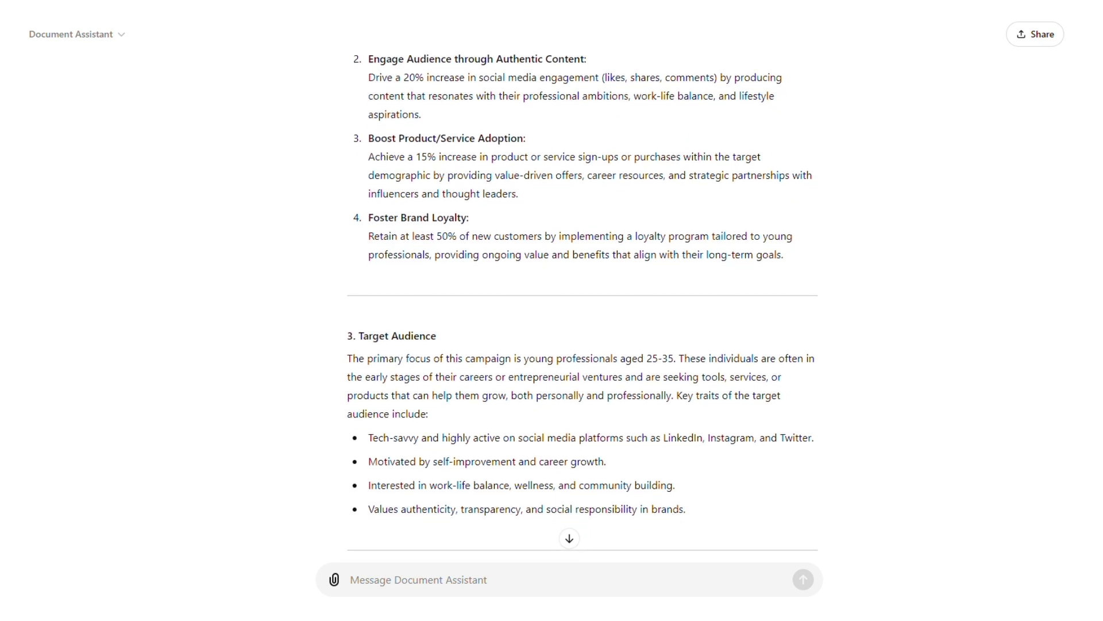
scroll(570, 310, "down", 1)
scroll(570, 311, "down", 1)
scroll(569, 311, "down", 1)
scroll(569, 310, "down", 1)
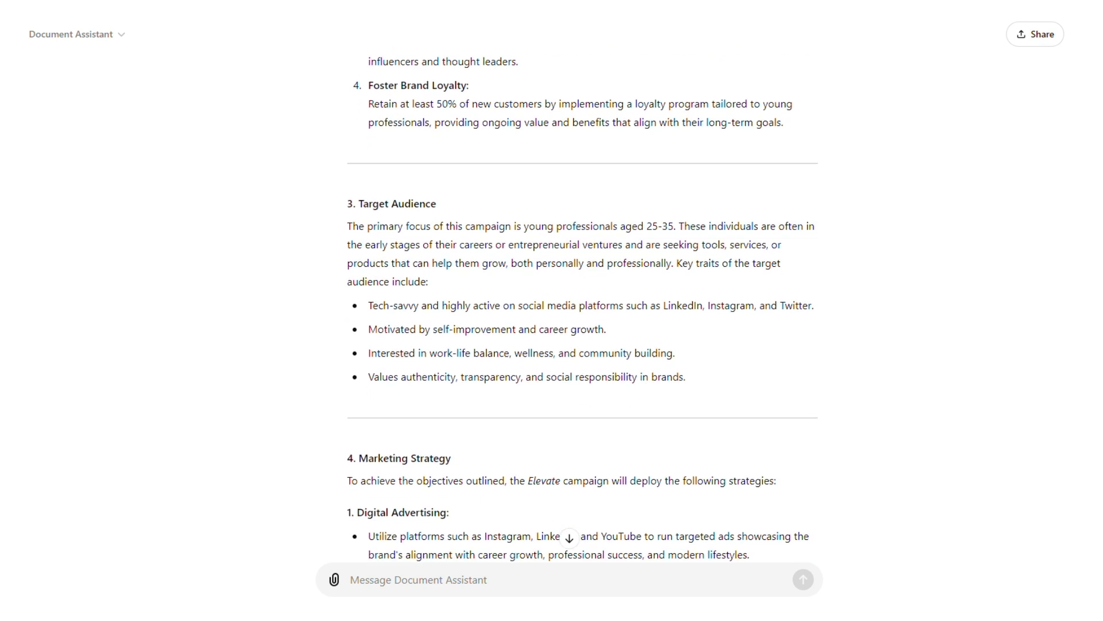
scroll(569, 311, "down", 2)
scroll(569, 310, "down", 1)
scroll(569, 311, "down", 1)
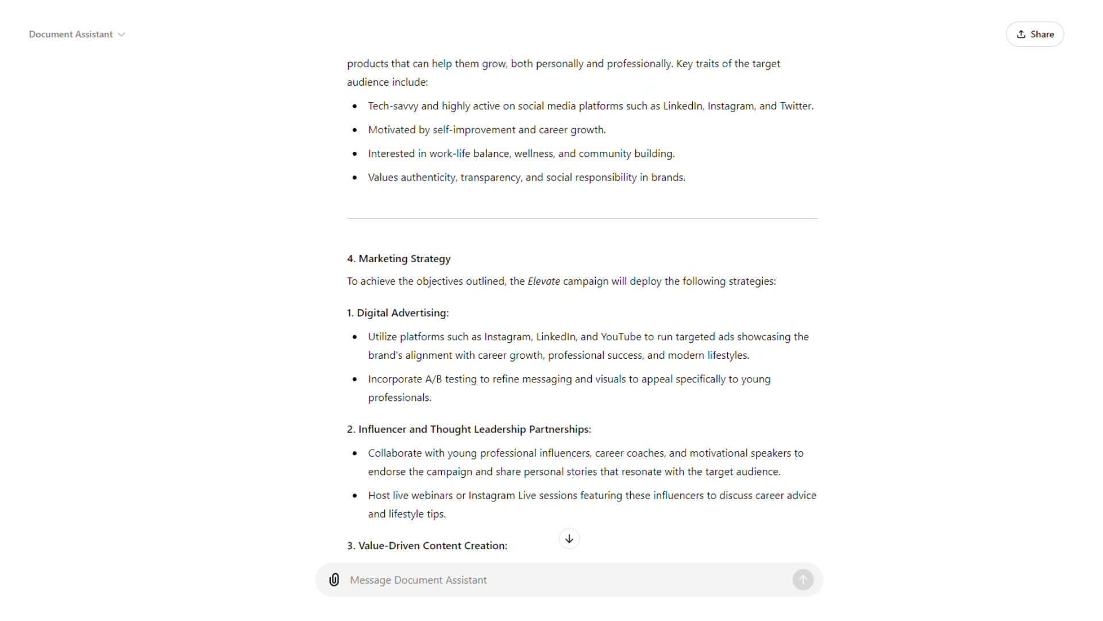
scroll(569, 311, "down", 1)
scroll(569, 311, "down", 1)
scroll(570, 310, "down", 1)
scroll(568, 310, "down", 1)
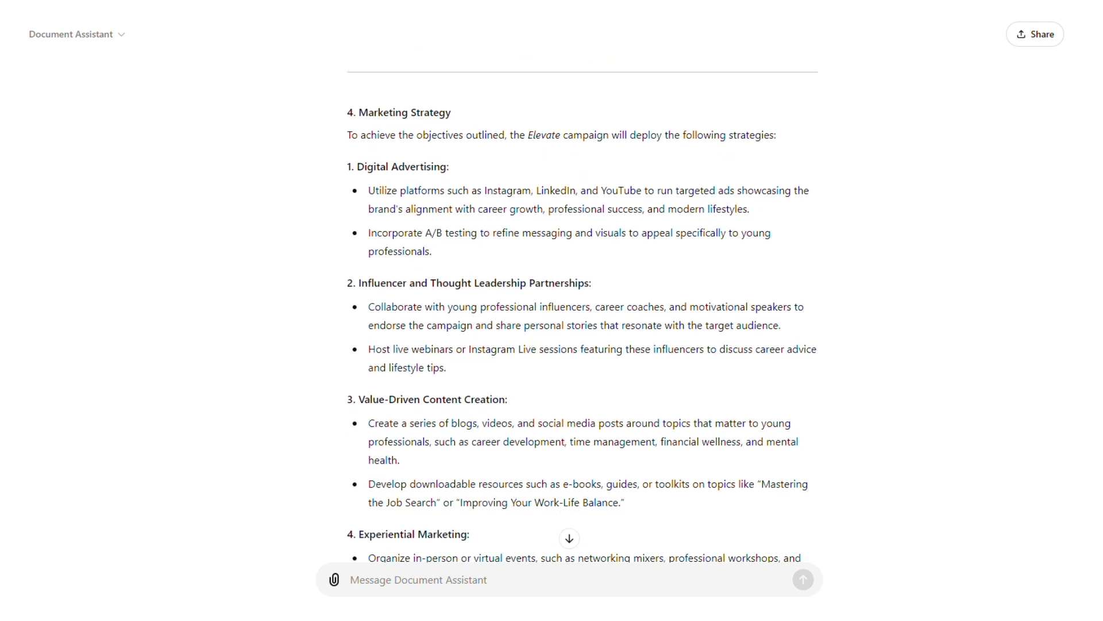
scroll(569, 310, "down", 1)
scroll(569, 310, "down", 1)
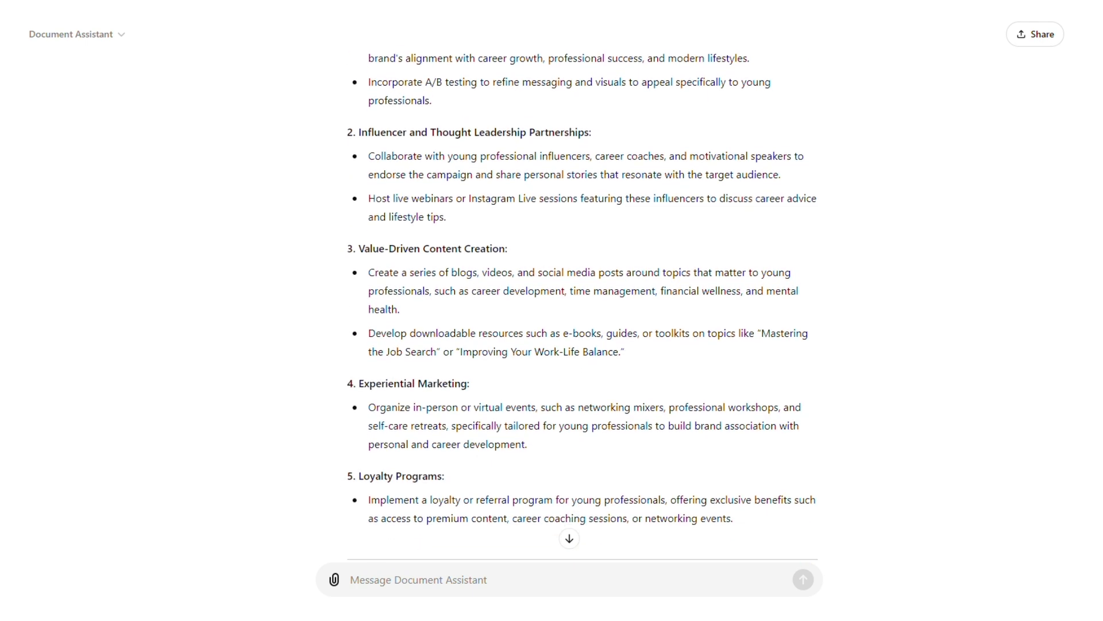
scroll(569, 311, "down", 1)
scroll(570, 311, "down", 1)
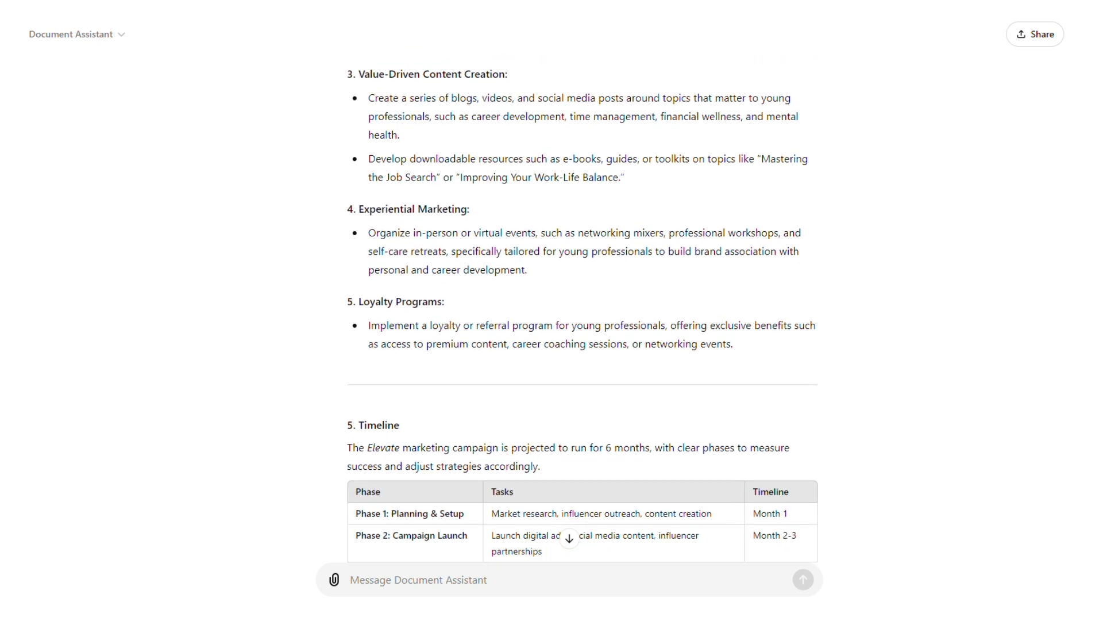
scroll(569, 310, "down", 1)
scroll(569, 311, "down", 1)
scroll(582, 299, "down", 1)
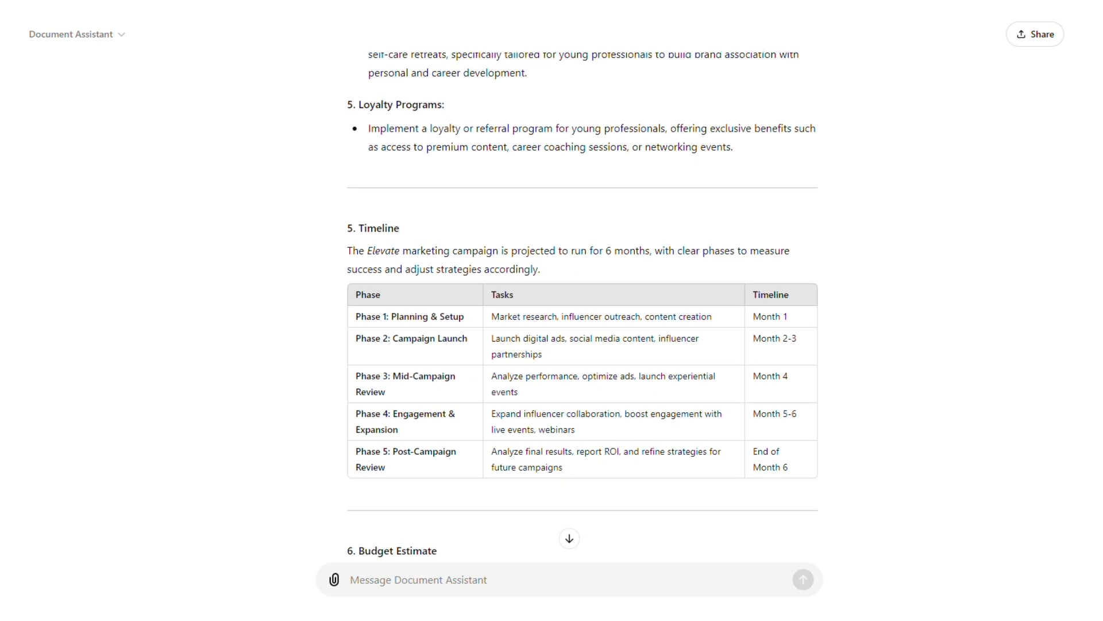
scroll(569, 311, "down", 1)
scroll(569, 311, "down", 1)
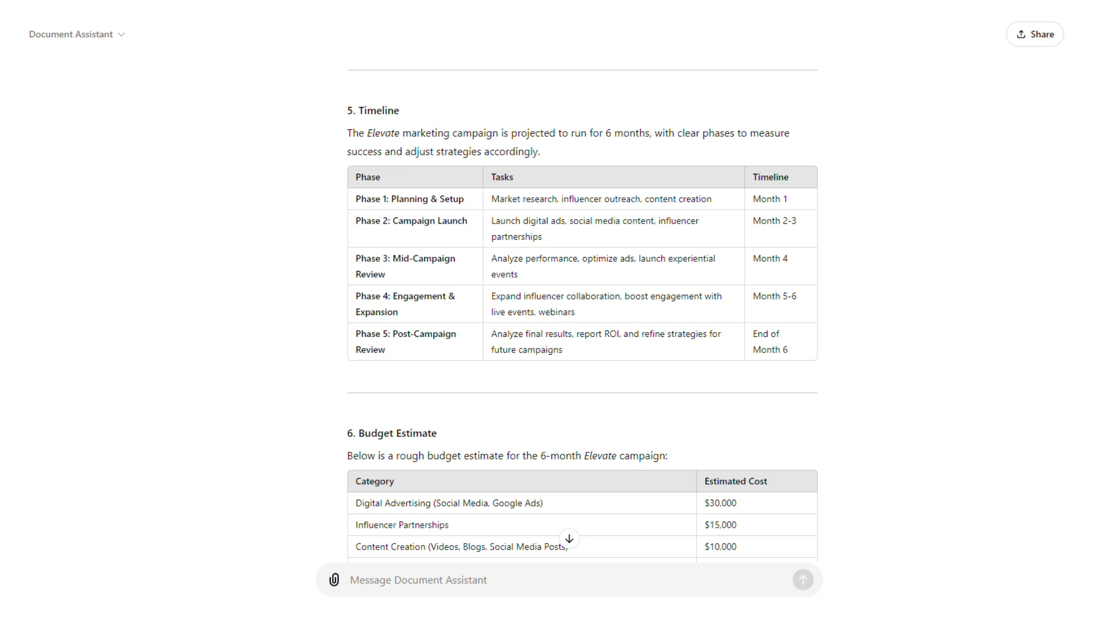
scroll(583, 307, "down", 2)
scroll(583, 307, "down", 1)
scroll(583, 308, "down", 1)
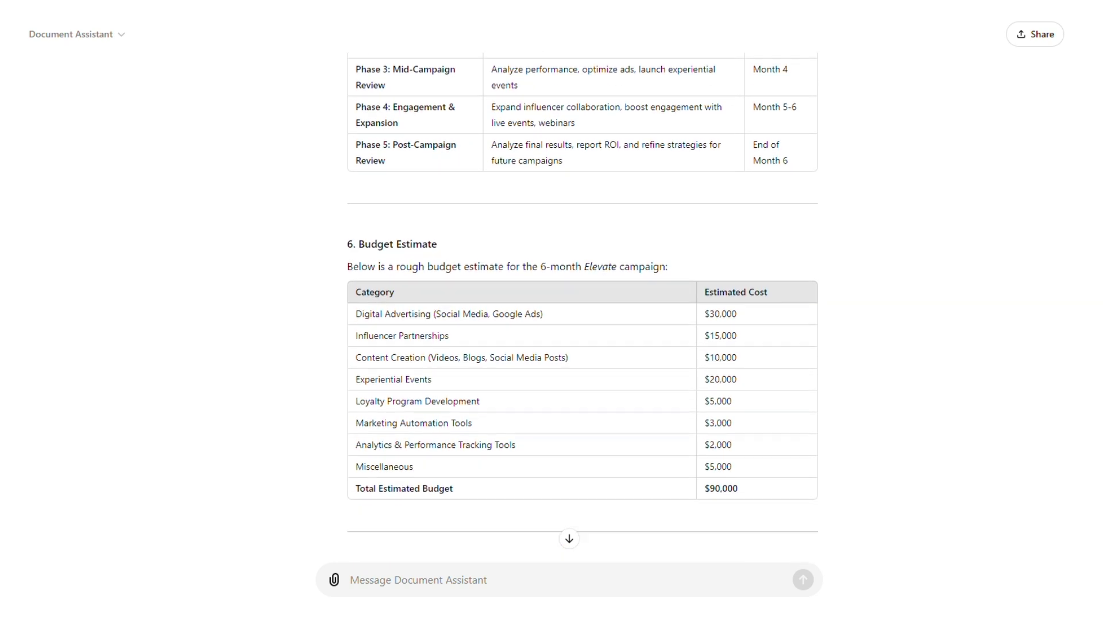
scroll(583, 307, "down", 1)
scroll(584, 307, "down", 1)
scroll(583, 307, "down", 1)
scroll(583, 308, "down", 1)
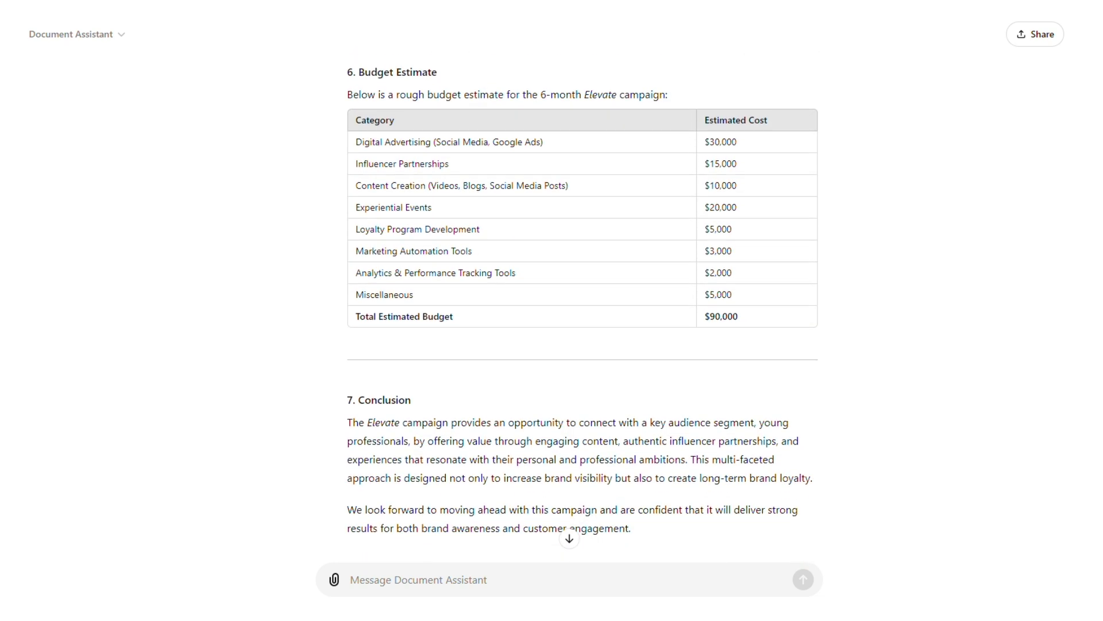
scroll(583, 307, "down", 2)
scroll(583, 307, "down", 1)
scroll(583, 307, "down", 1)
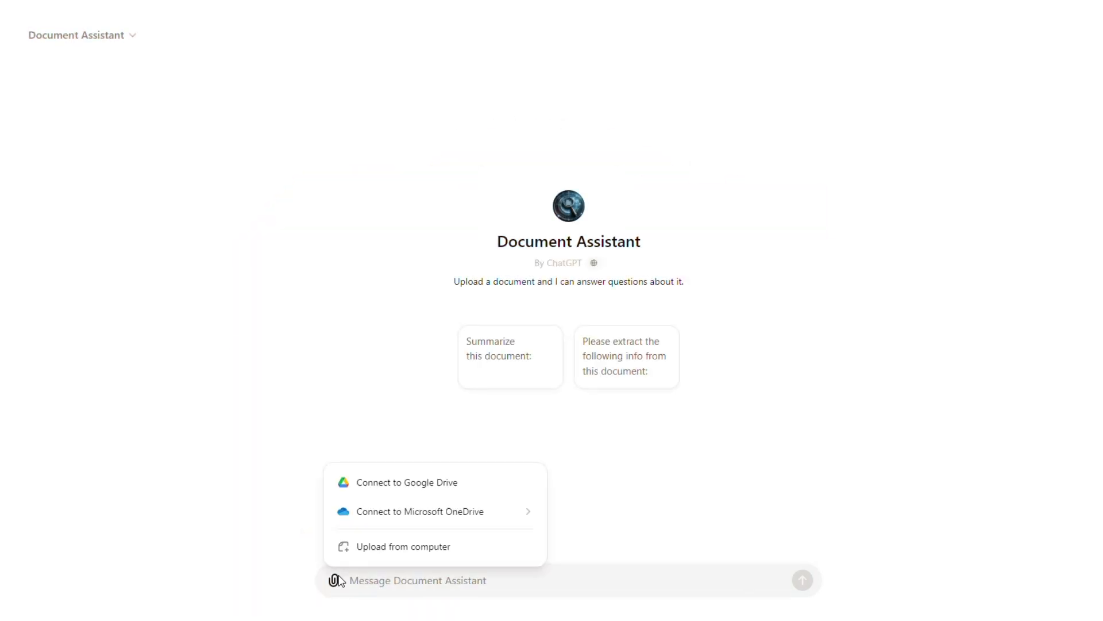
Step: Attach the Sustainable development PDF and request a more concise, professional rewrite of its paragraph
left_click(367, 550)
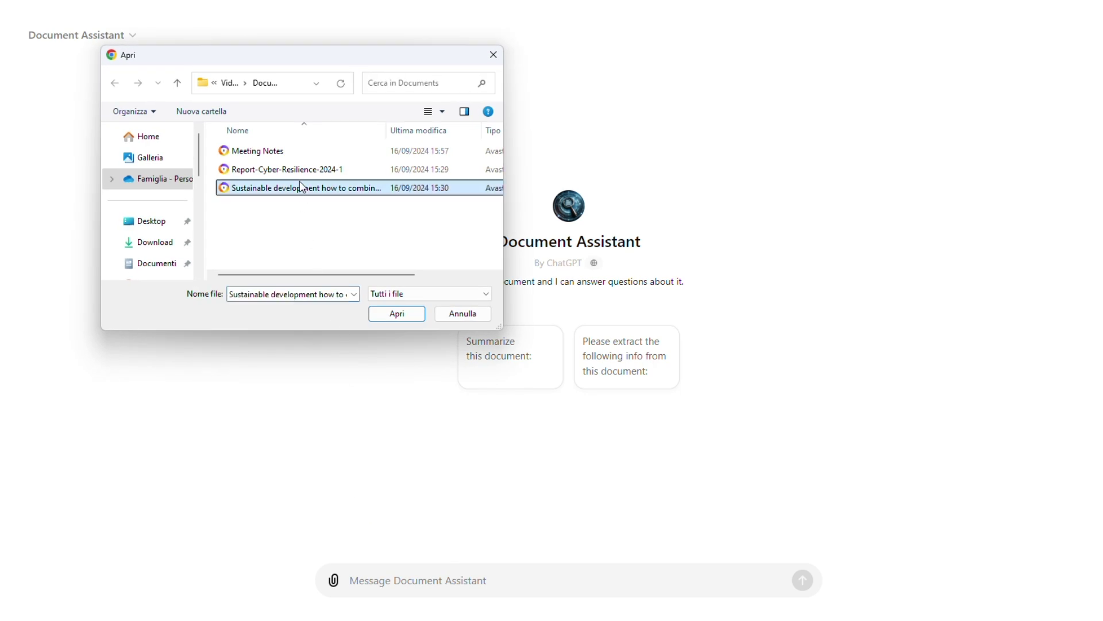
double_click(302, 186)
left_click(388, 591)
type("Rewrite this paragraph to make it more professional an")
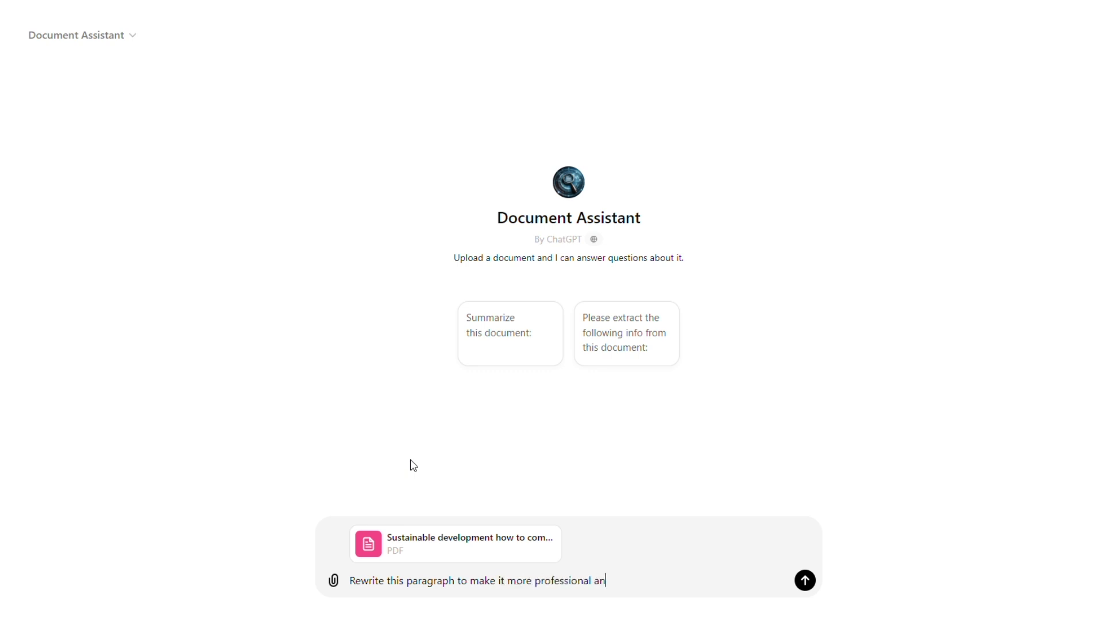
type("d concise.")
key("Return")
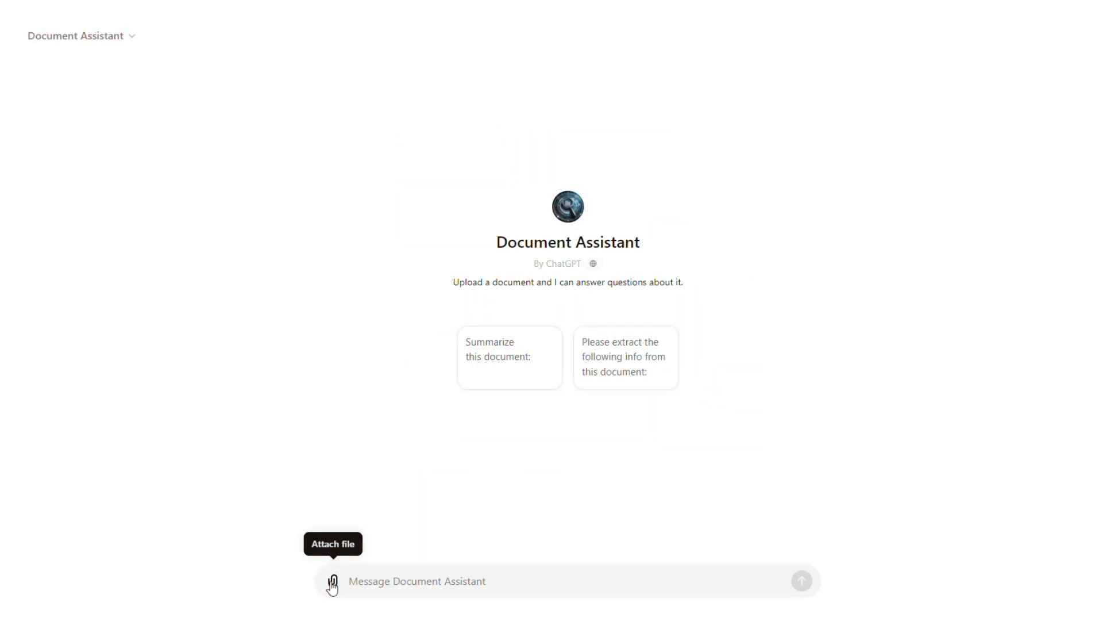
Step: Attach Meeting Notes.pdf and request a to-do list grouped by High, Medium and Low priority
left_click(392, 545)
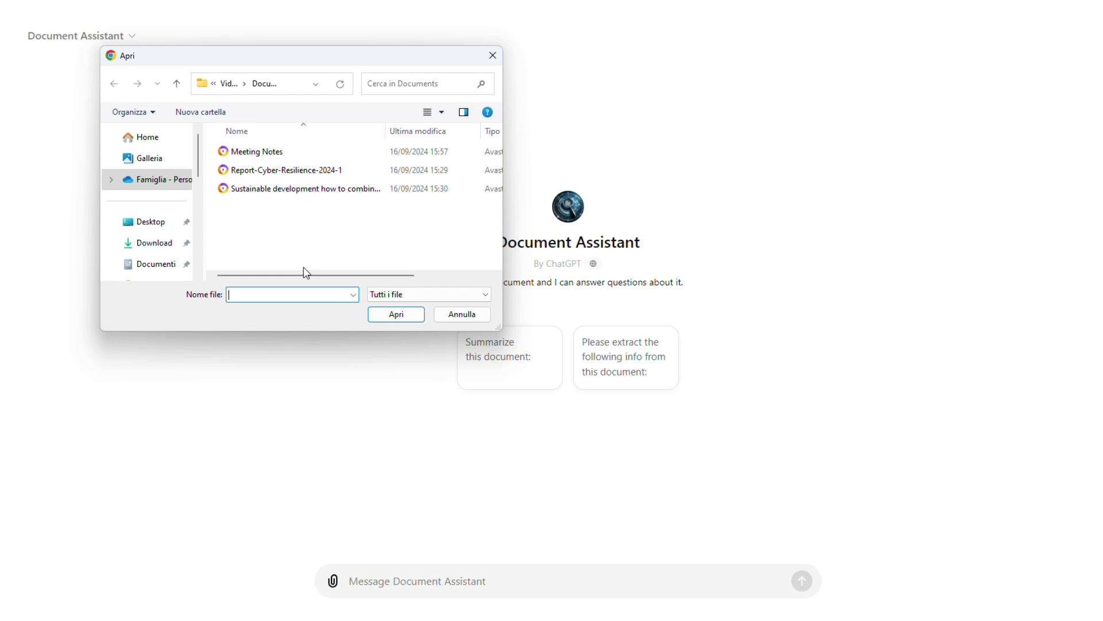
double_click(281, 152)
left_click(376, 588)
type("Create a to-do list from these meeting notes, organized by priority.")
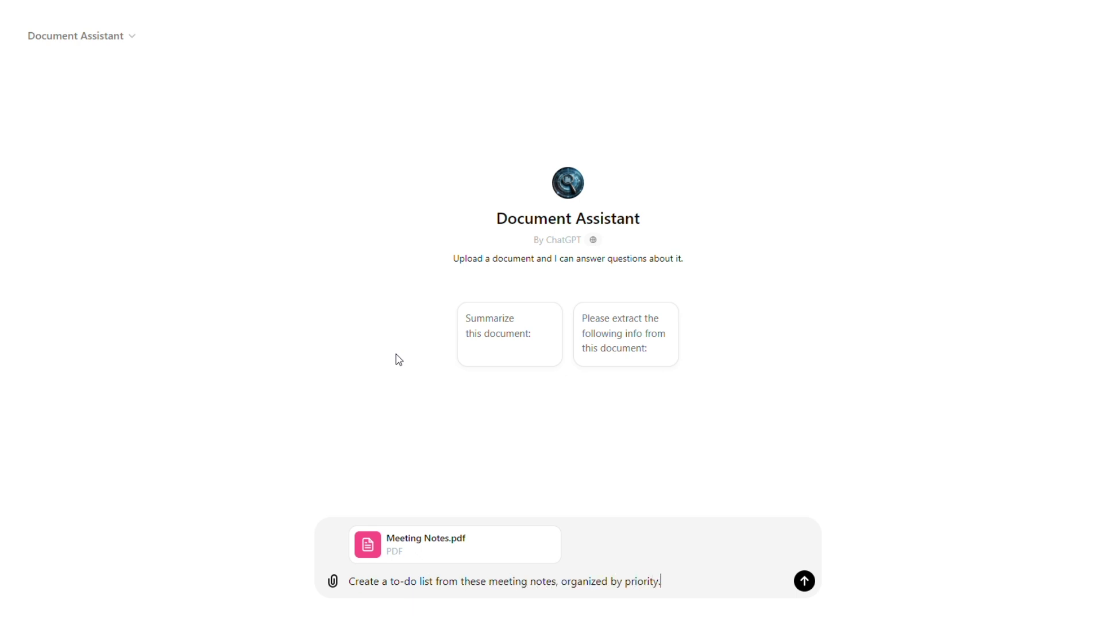
key("Return")
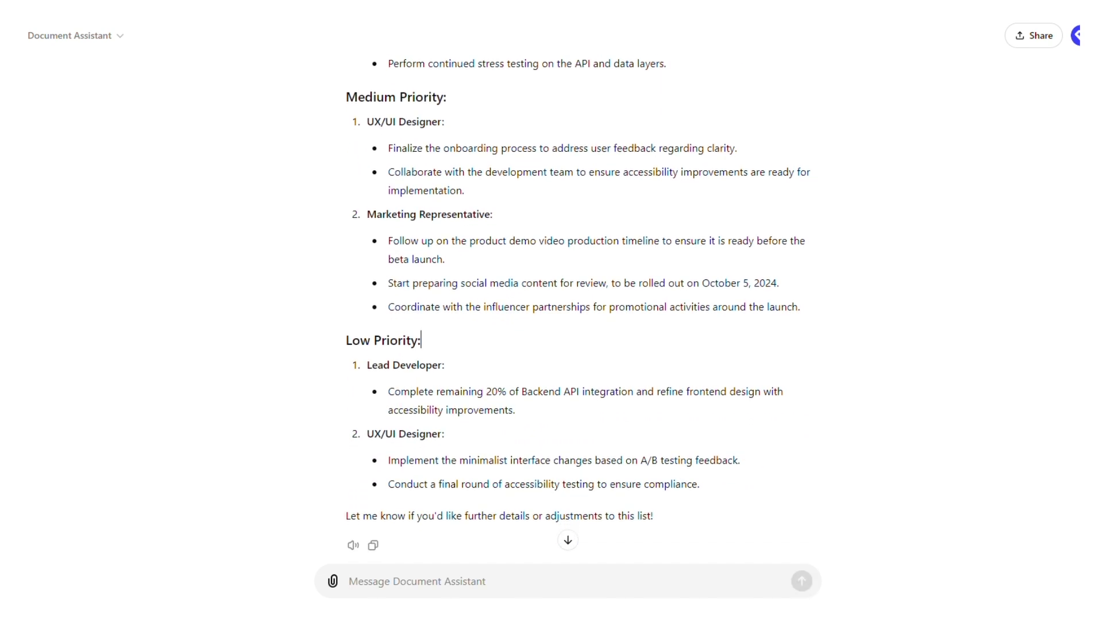
scroll(562, 310, "up", 6)
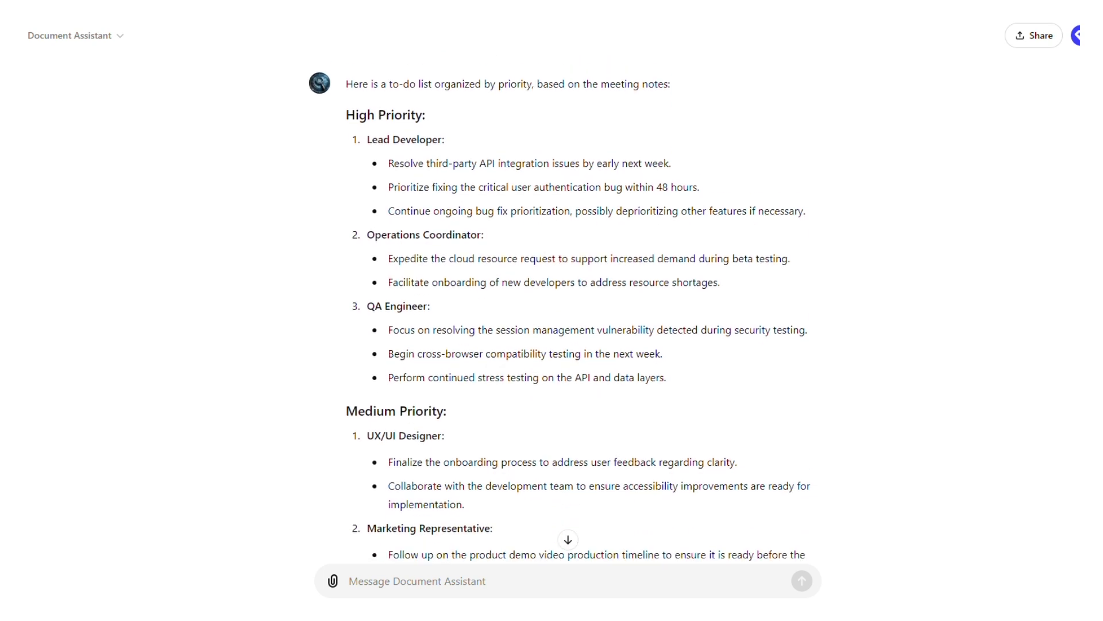
scroll(562, 310, "down", 3)
scroll(568, 541, "down", 3)
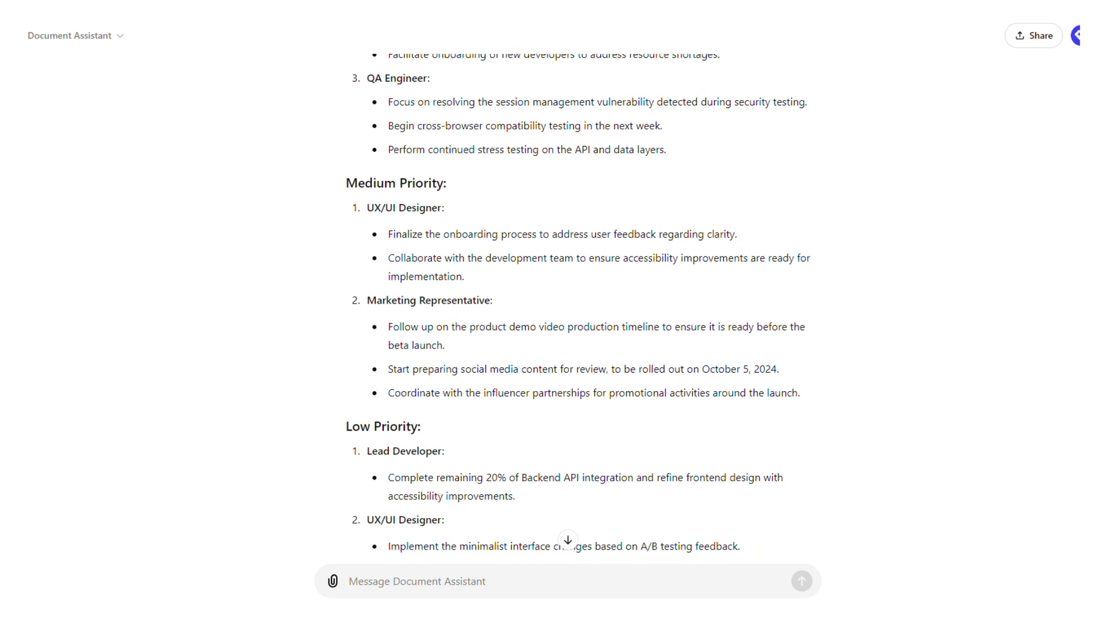
scroll(422, 303, "down", 1)
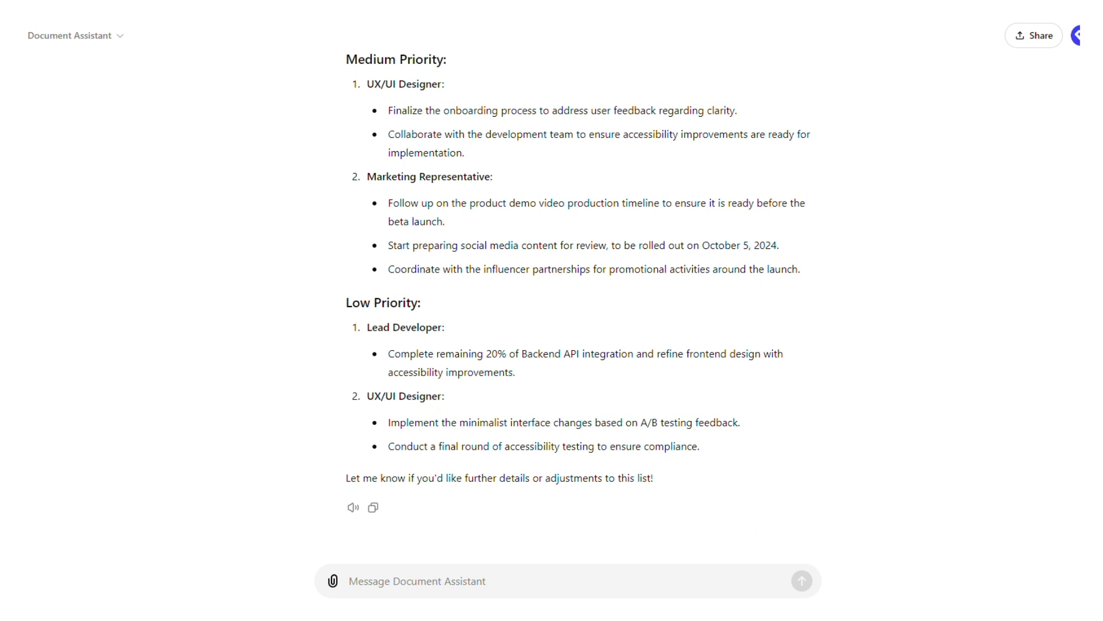